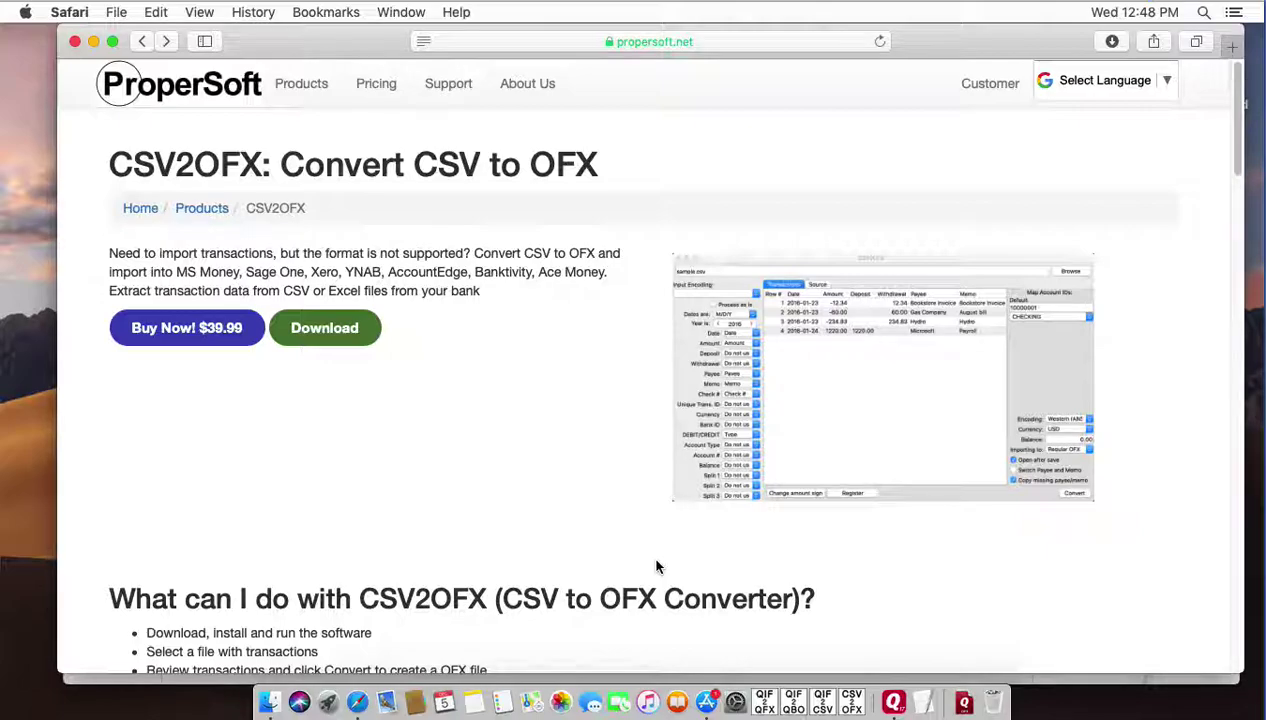
Step: Switch to CSV2OFX, load sample.CSV from the Downloads folder, and widen the converter window
left_click(851, 700)
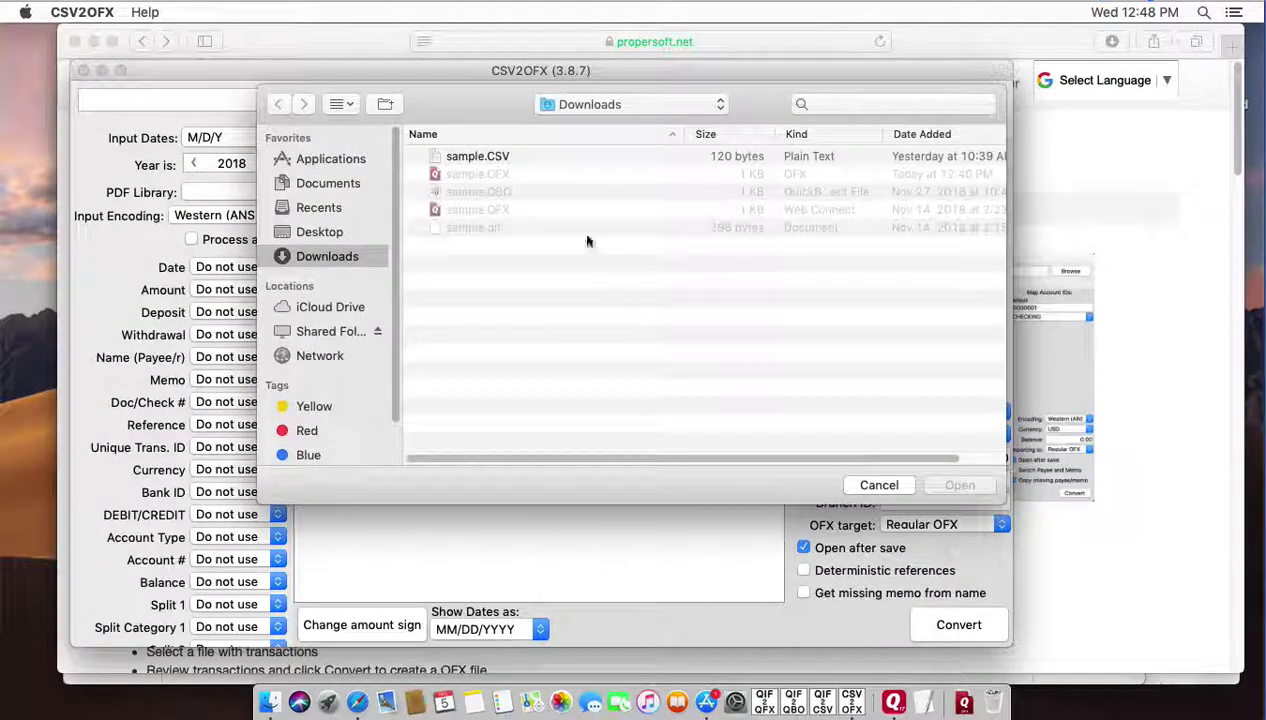
left_click(482, 156)
left_click(959, 485)
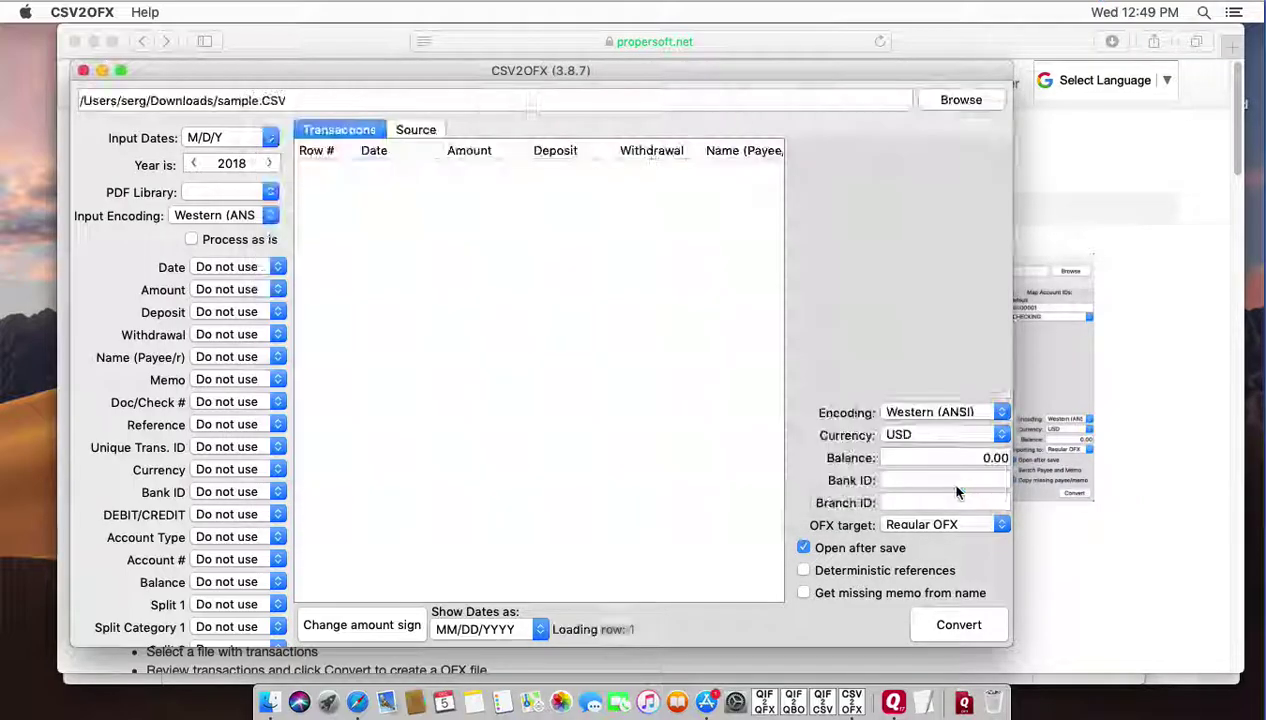
left_click_drag(1014, 380, 1166, 378)
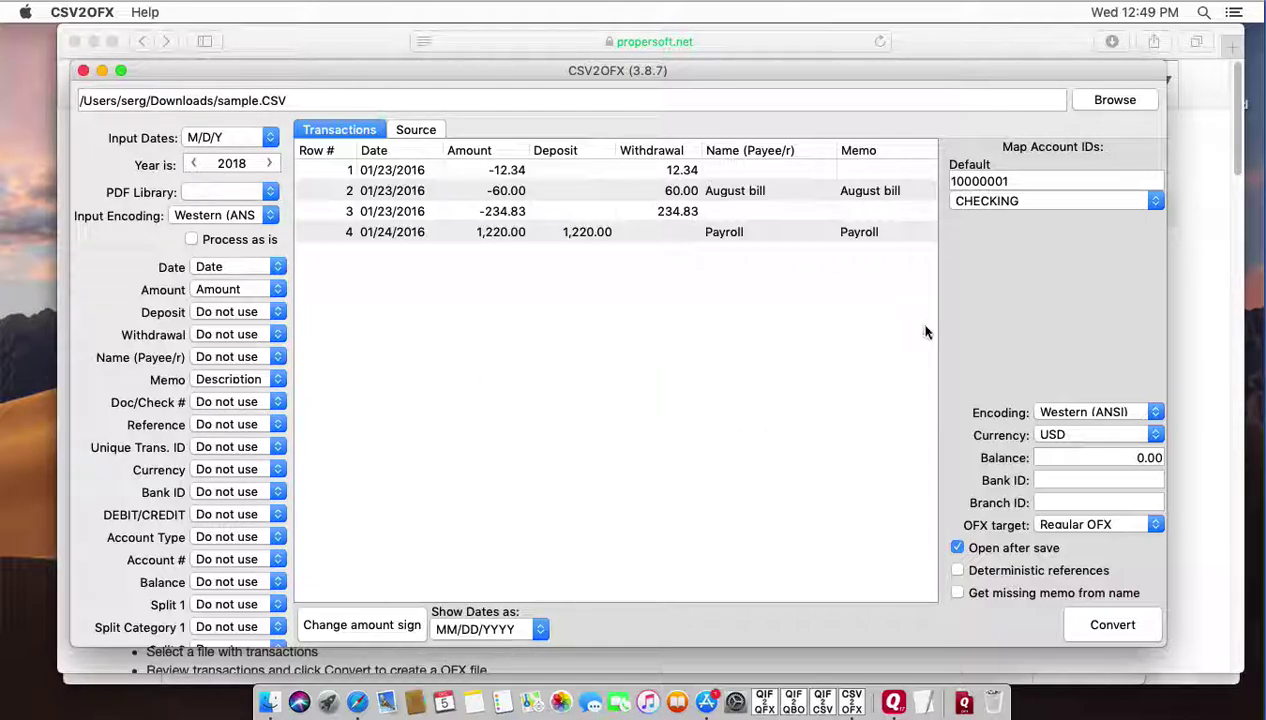
Step: Review the default account ID, account type and currency settings, and set the OFX target to QB Online
left_click(1035, 183)
left_click(1002, 201)
left_click(1002, 201)
left_click(1049, 430)
left_click(1049, 430)
left_click(1054, 503)
left_click(1078, 526)
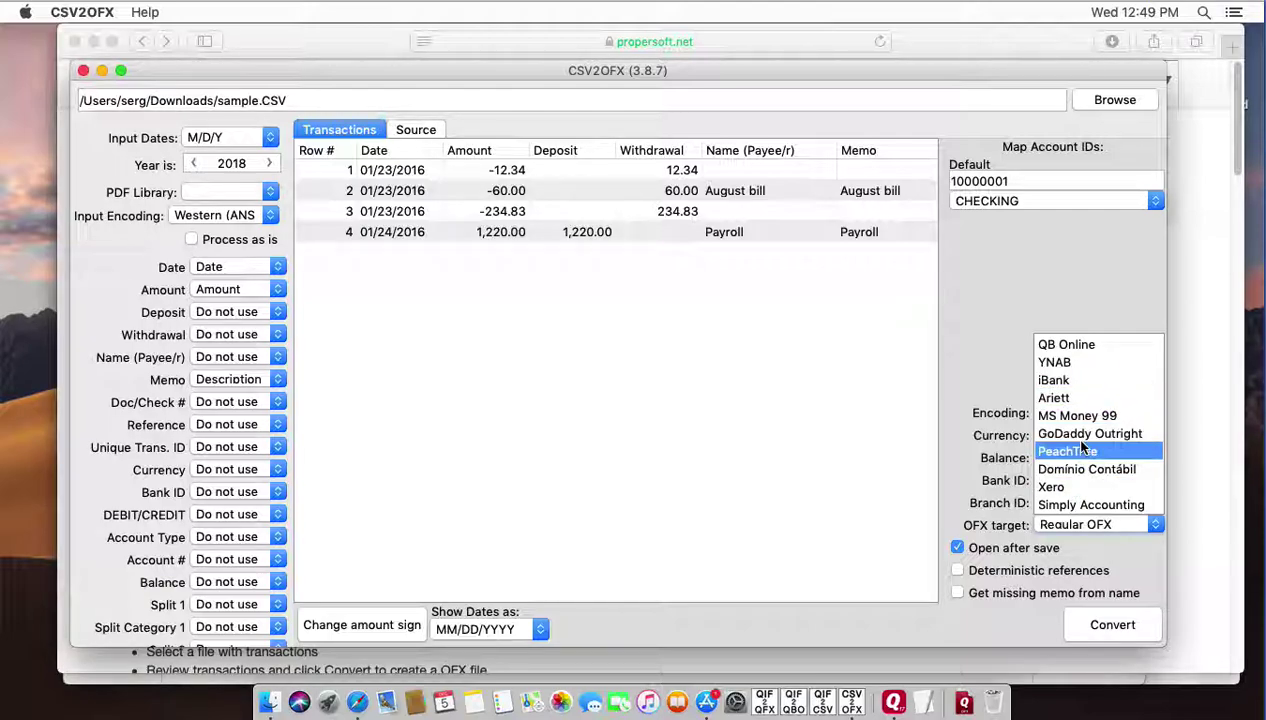
left_click(1074, 346)
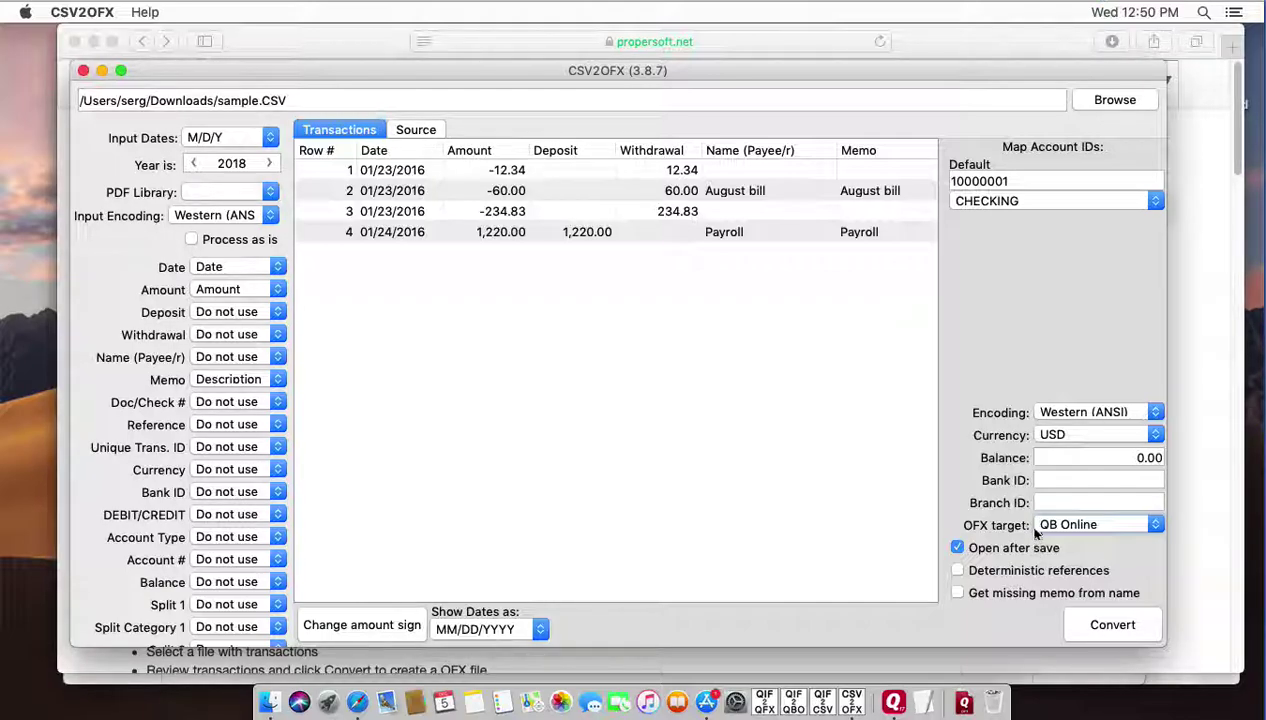
Step: Convert the transactions and save the OFX file as sample in the Downloads folder
left_click(1088, 628)
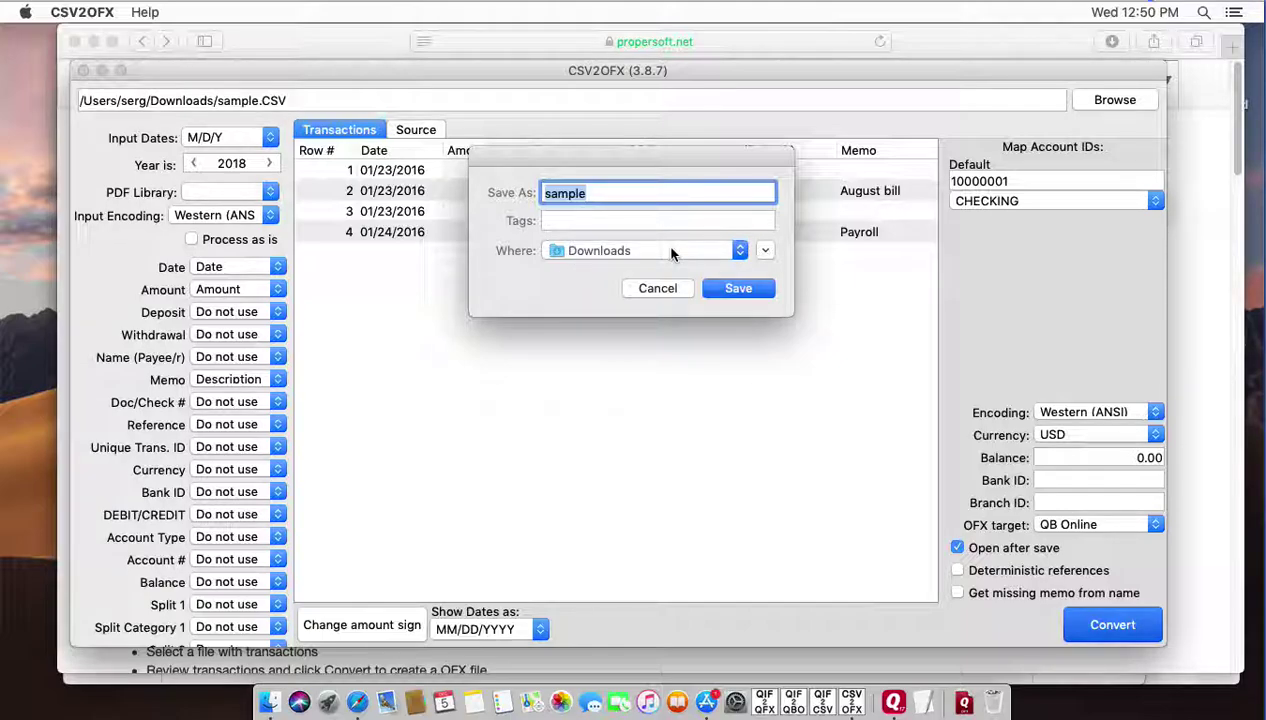
left_click(711, 281)
left_click(757, 281)
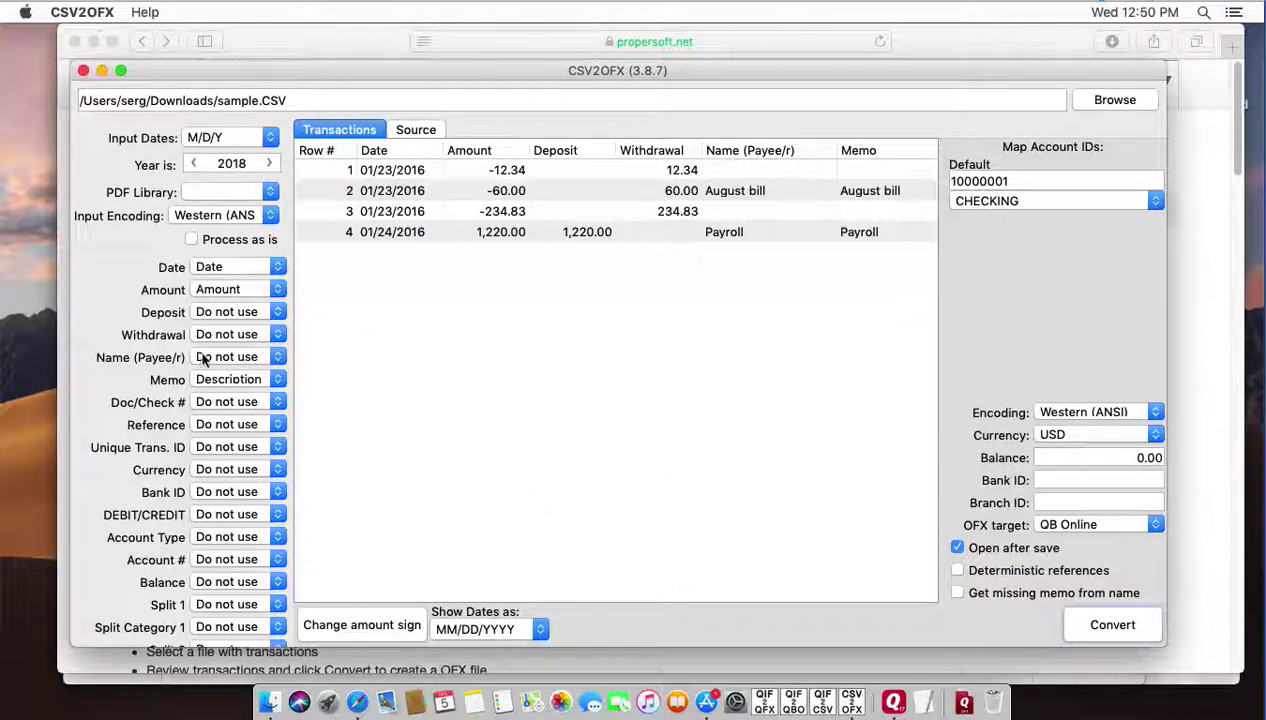
Step: Switch to Safari and bring up the QuickBooks Online Bank and Credit Cards window
left_click(354, 703)
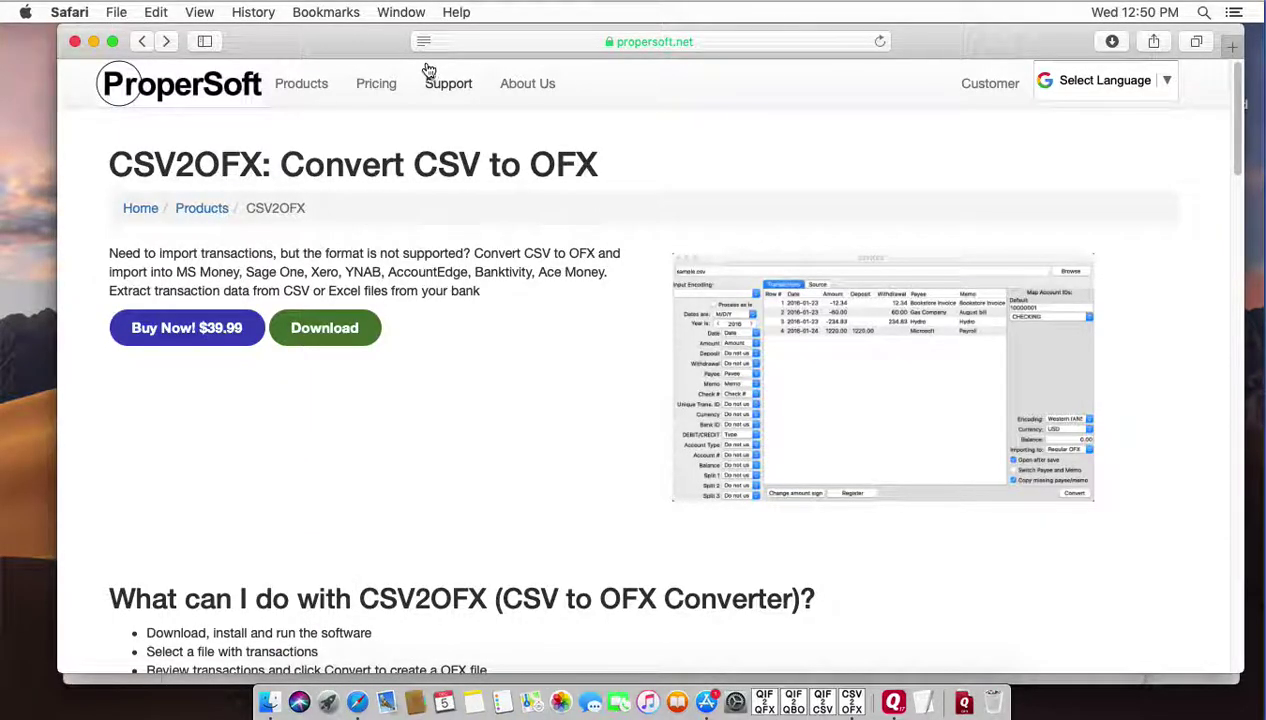
left_click(412, 12)
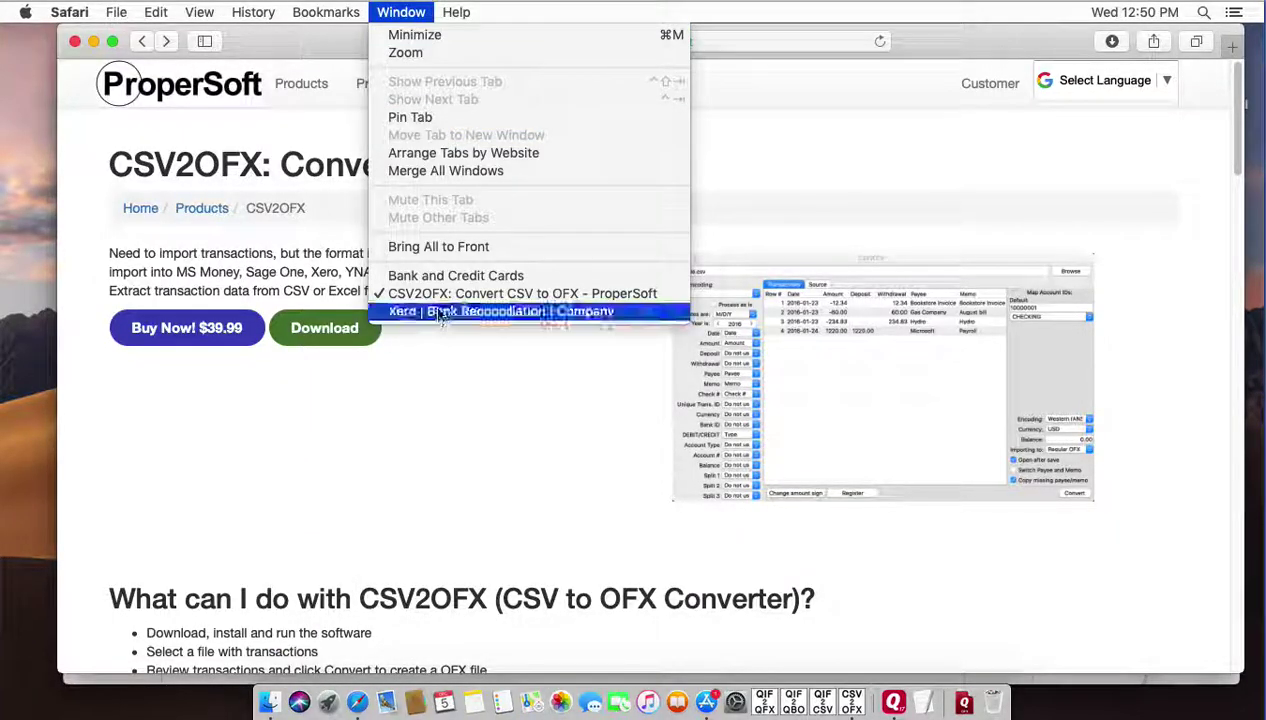
left_click(462, 280)
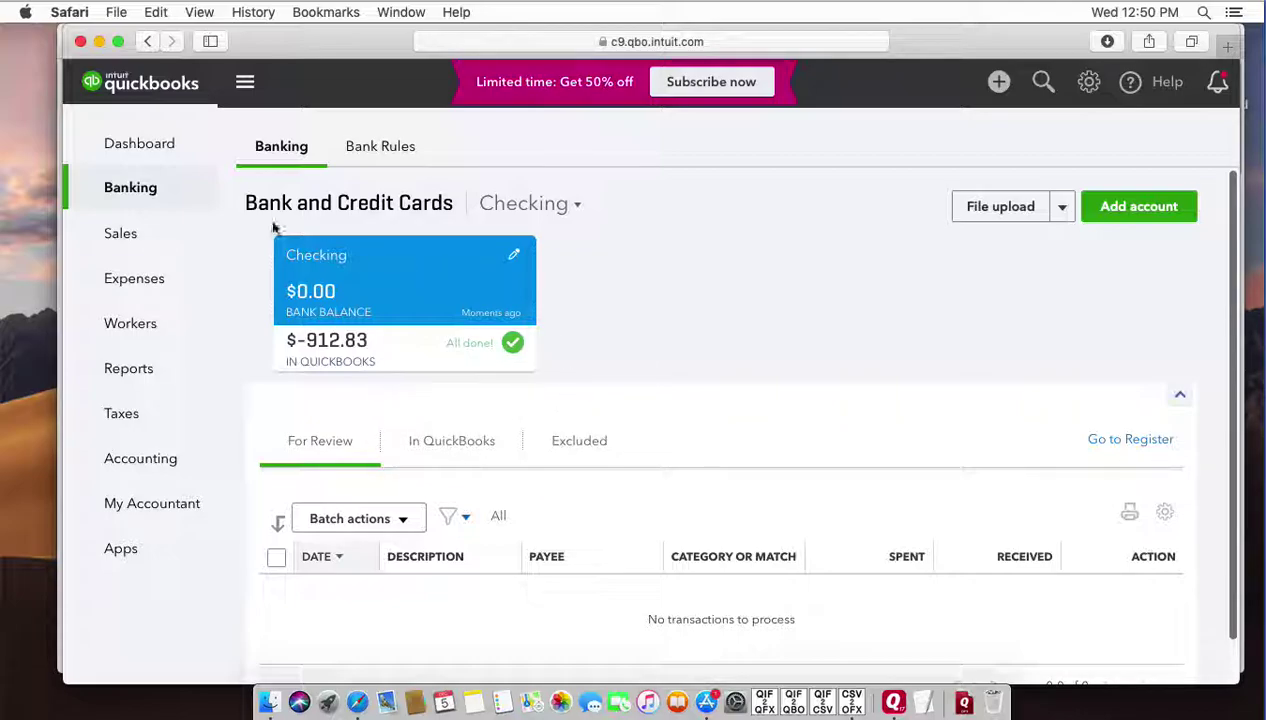
Step: Start a bank file upload in QuickBooks Online and submit sample.OFX from the Downloads folder
mouse_move(141, 204)
left_click(1000, 210)
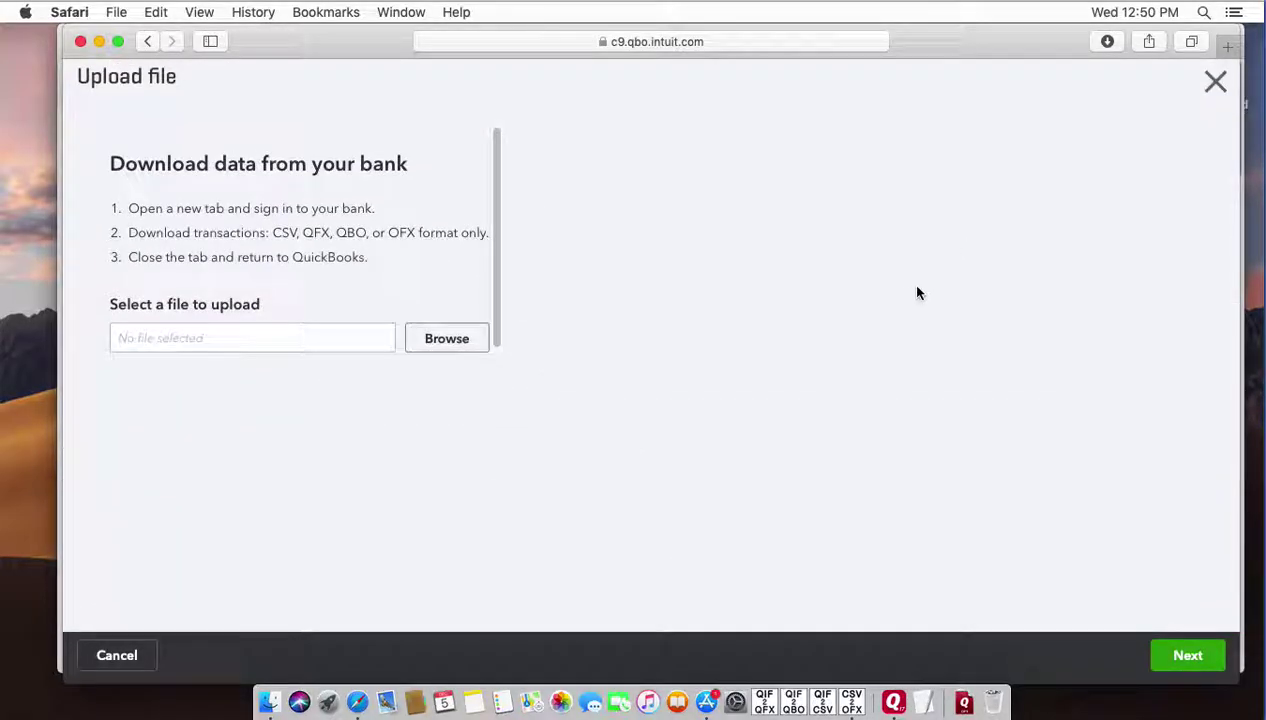
left_click(459, 345)
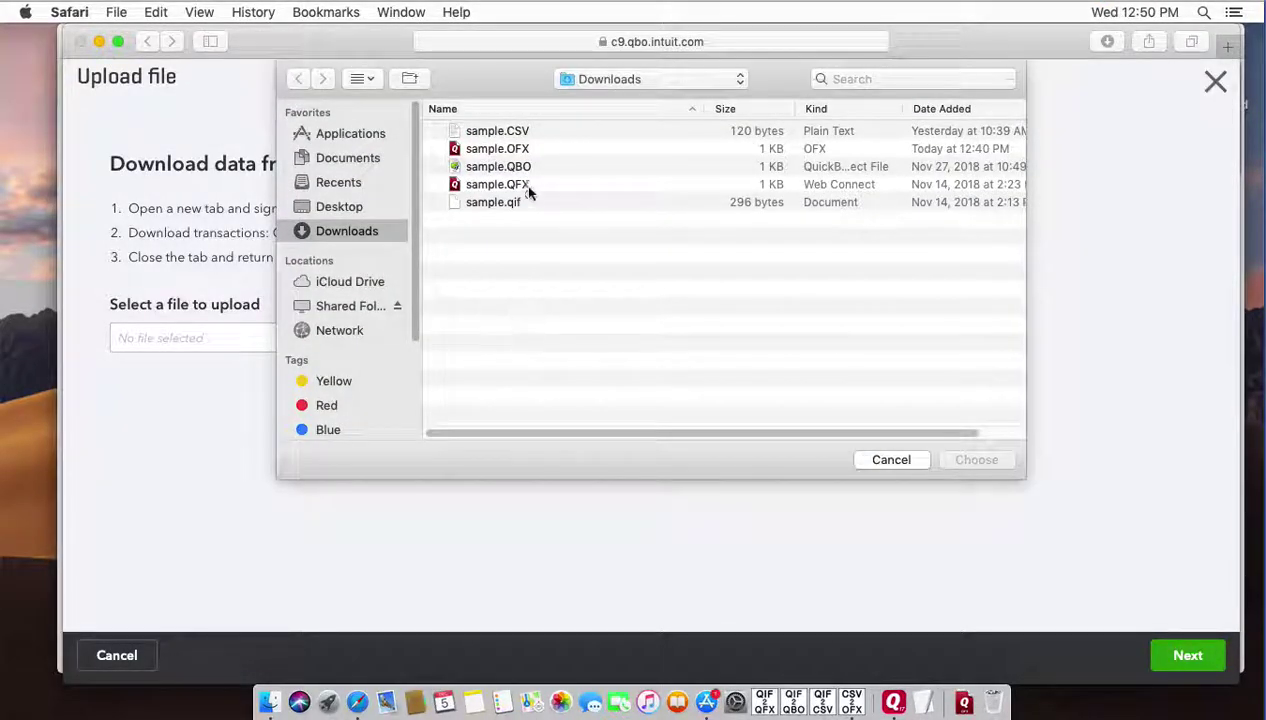
left_click(492, 148)
left_click(970, 463)
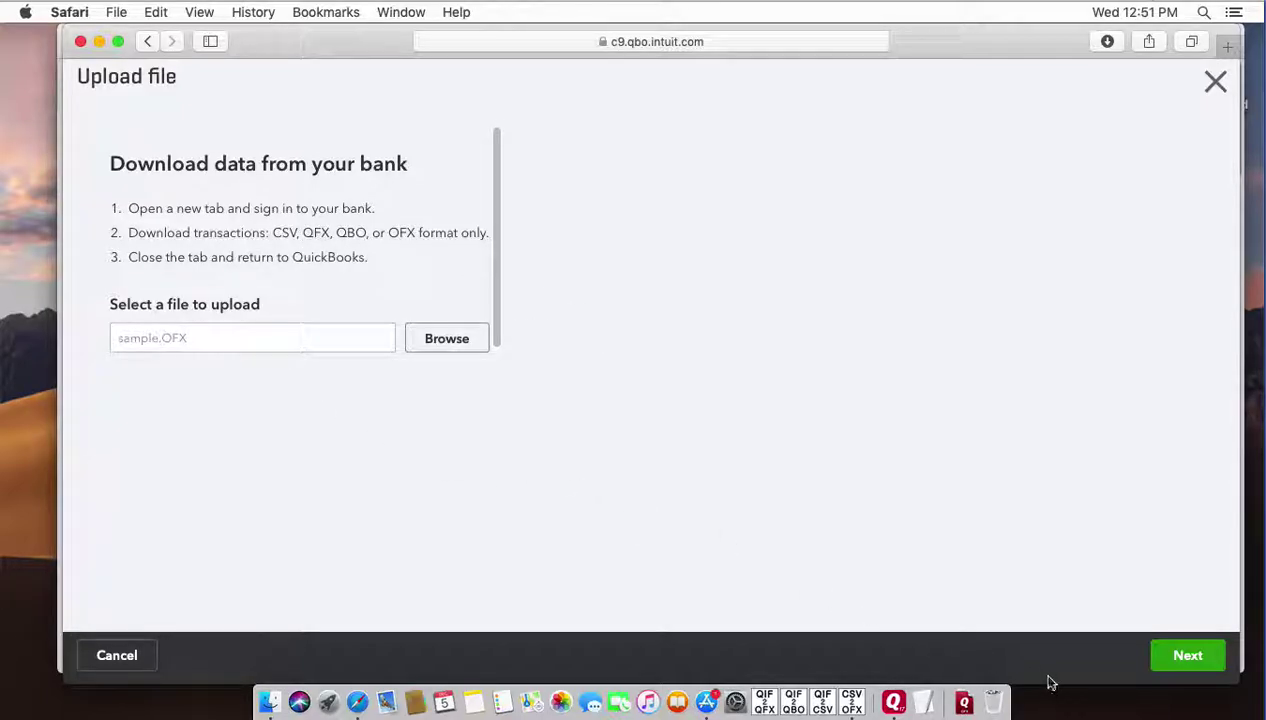
left_click(1159, 666)
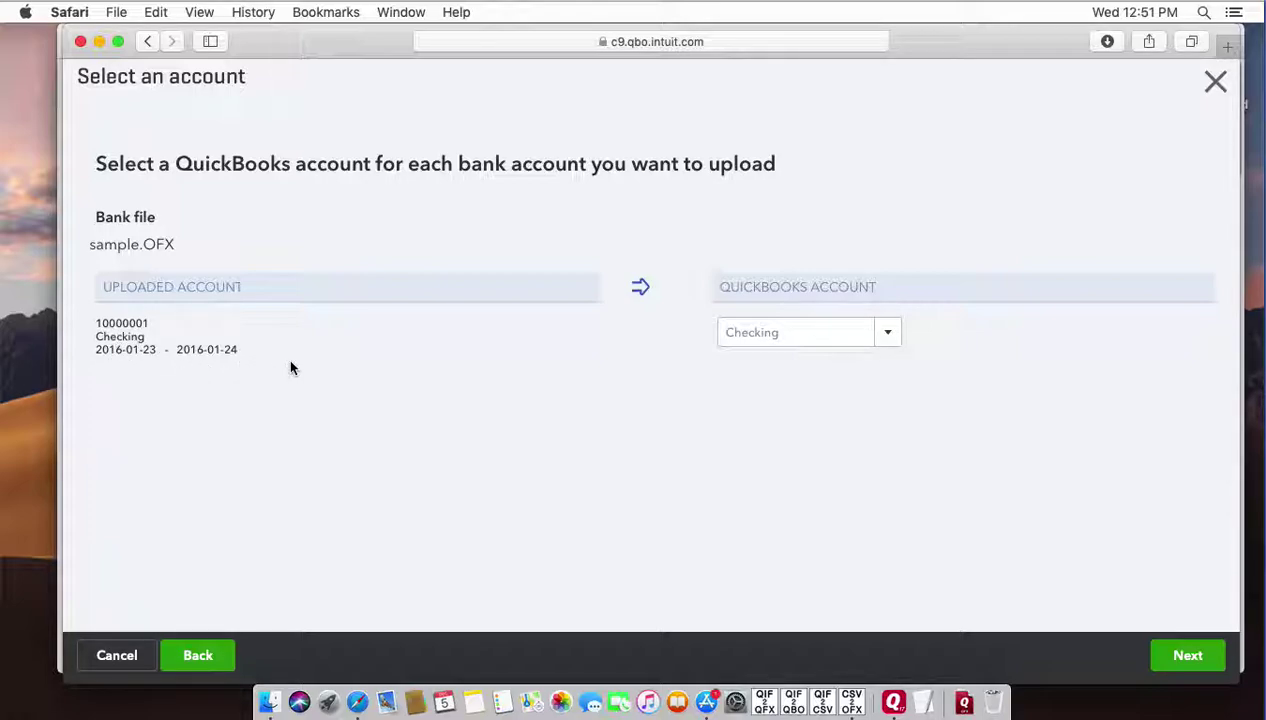
Step: Map the uploaded account to the QuickBooks Checking account, finish the import, and view the transactions for review
left_click(899, 338)
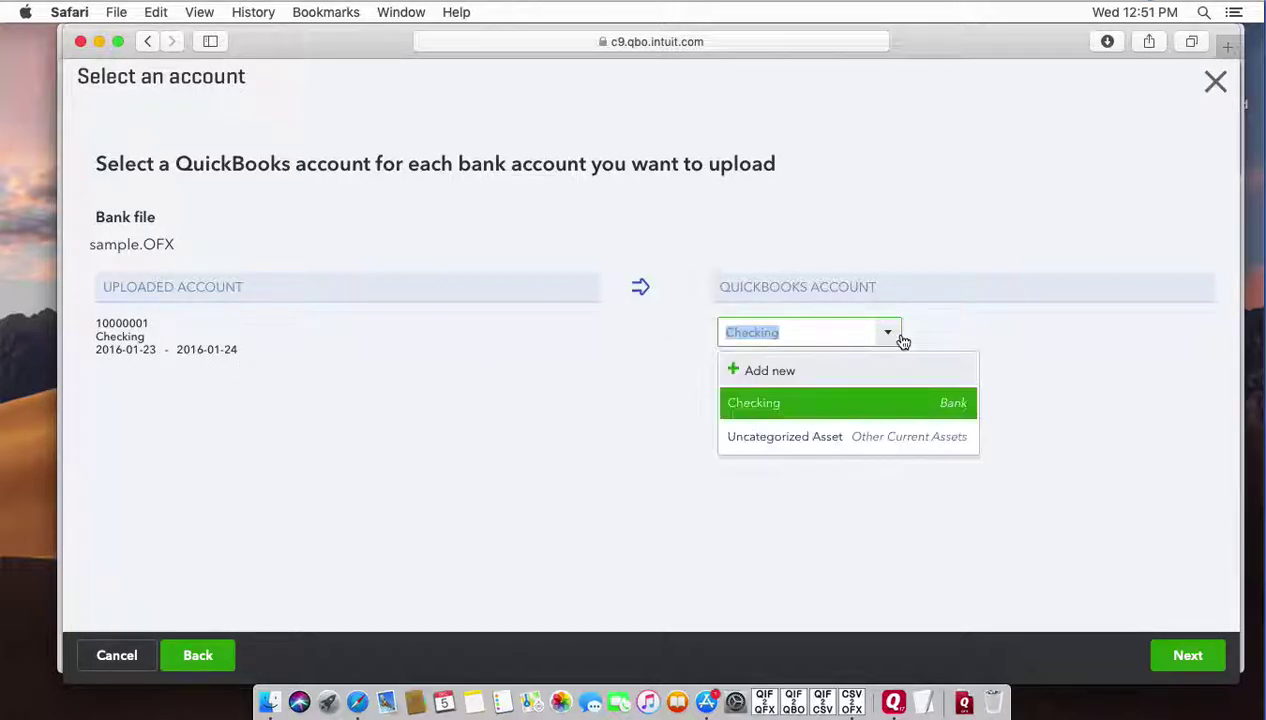
left_click(842, 404)
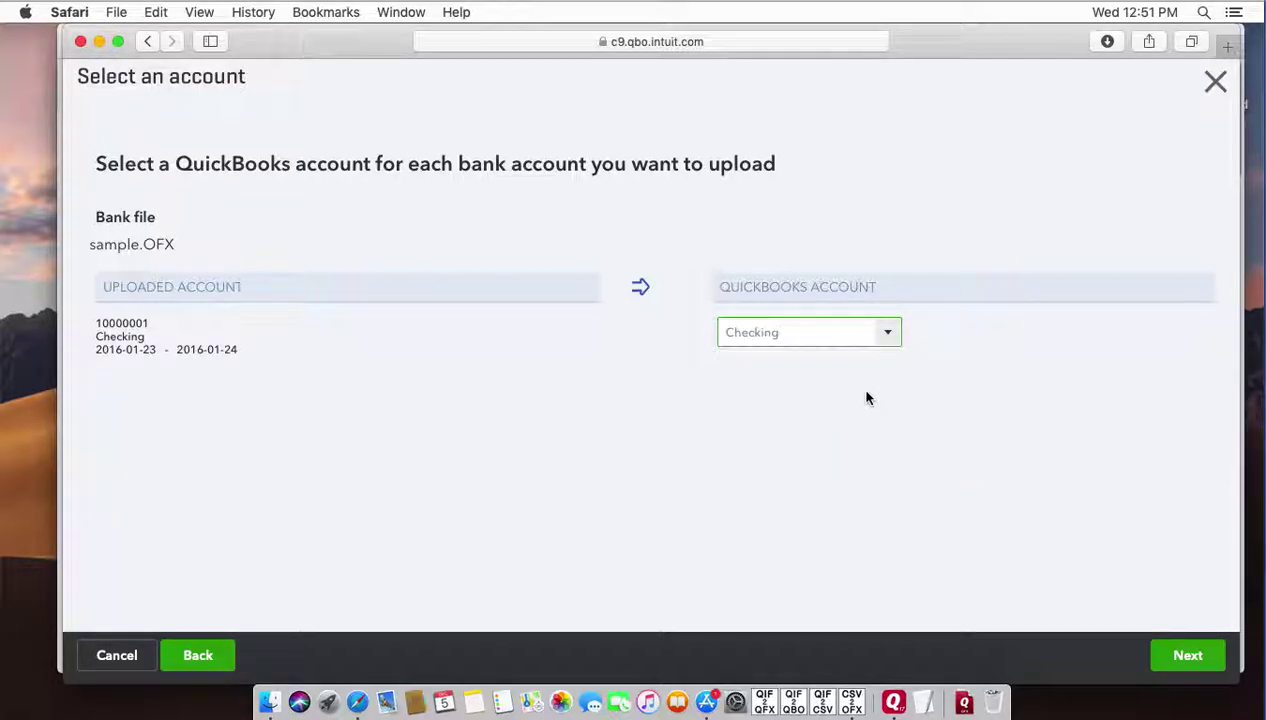
left_click(1183, 652)
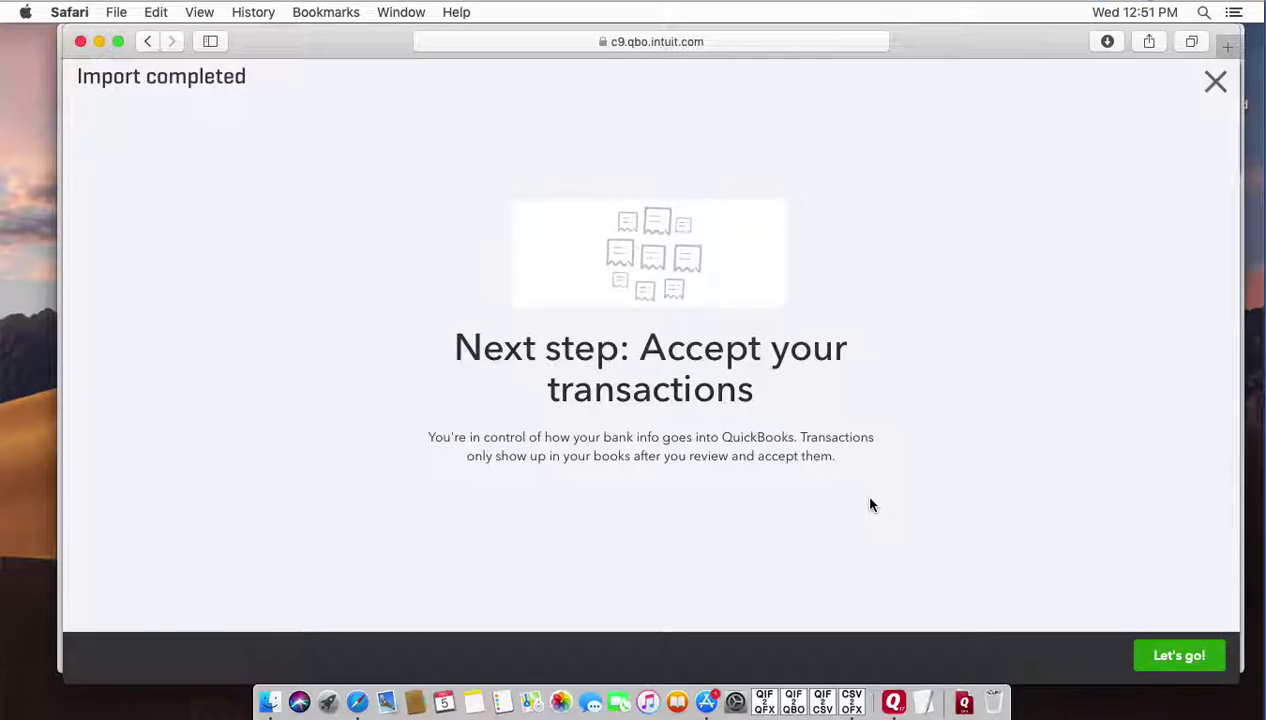
left_click(1152, 657)
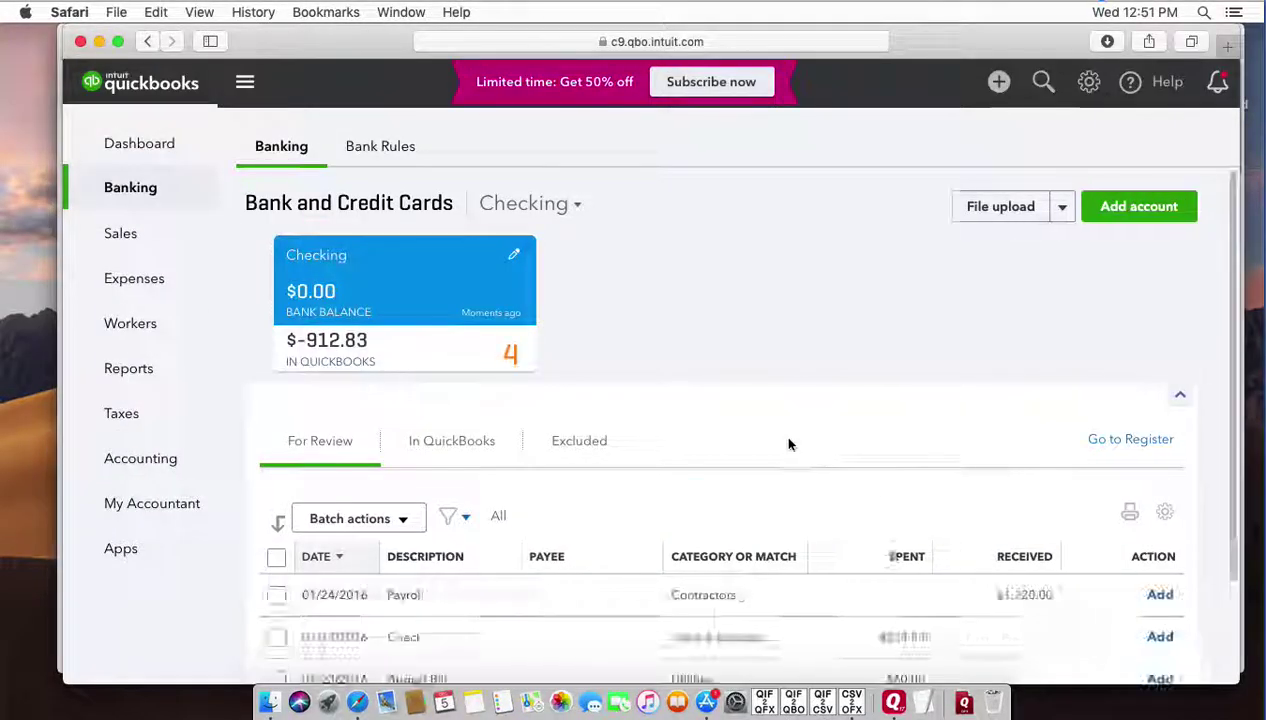
scroll(787, 443, "down", 3)
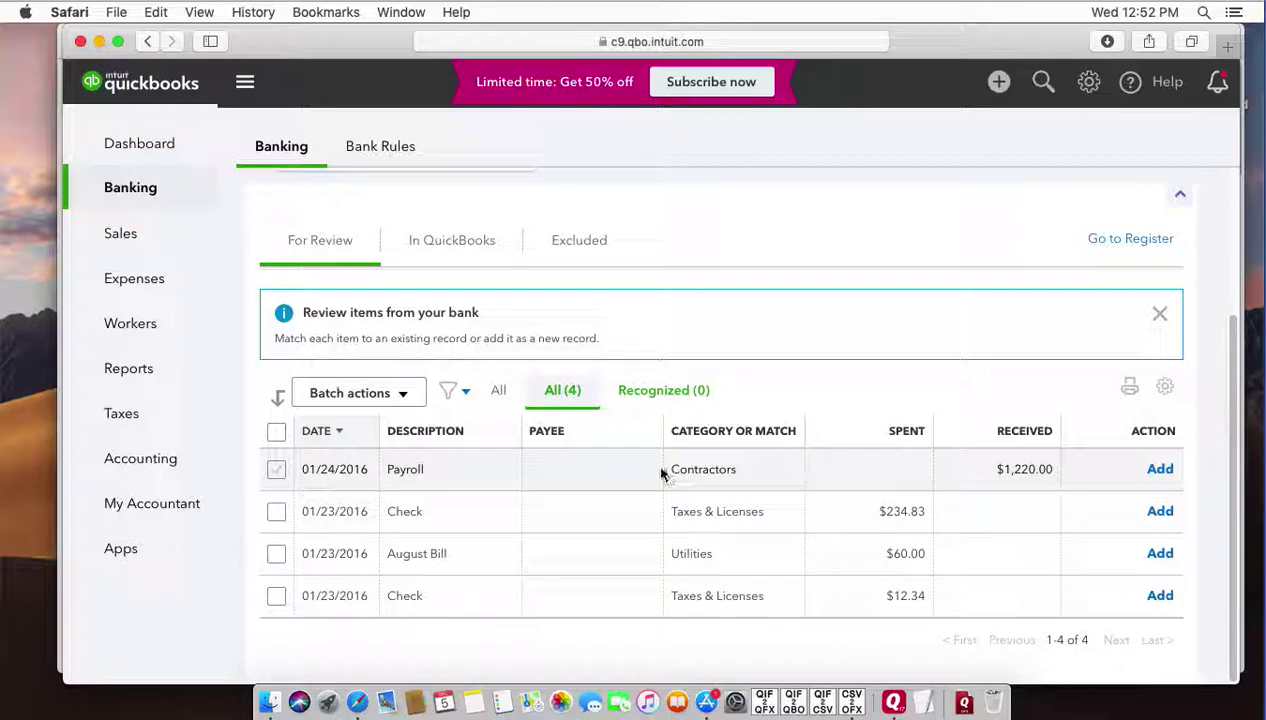
Step: Switch to the Xero Bank Reconciliation window and open the statement import page for the Checking account
left_click(420, 14)
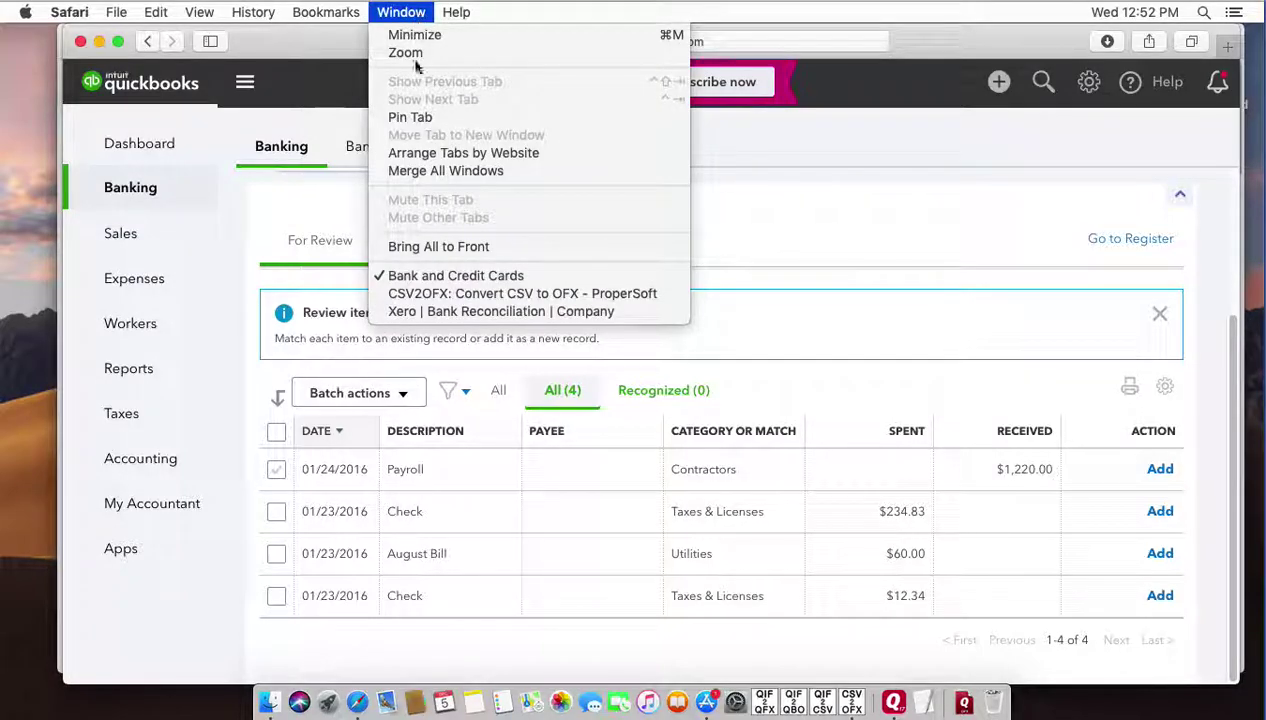
left_click(462, 312)
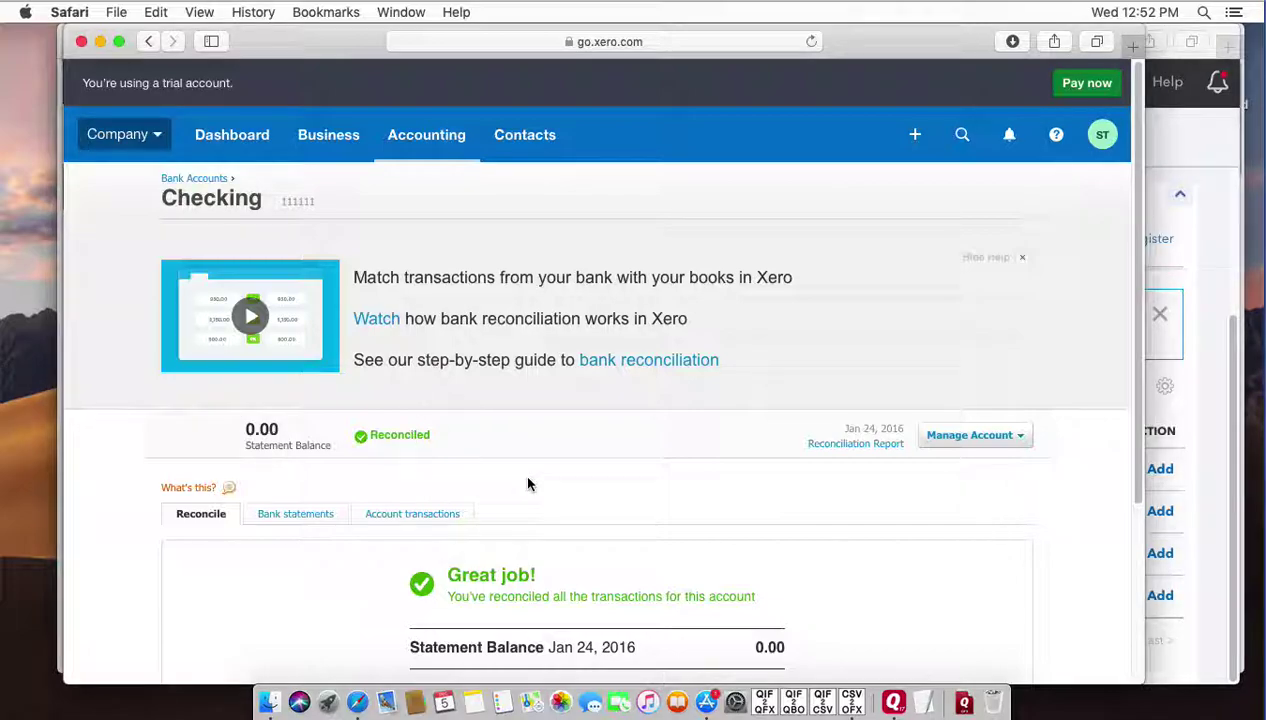
scroll(527, 479, "down", 3)
scroll(527, 481, "up", 3)
left_click(989, 440)
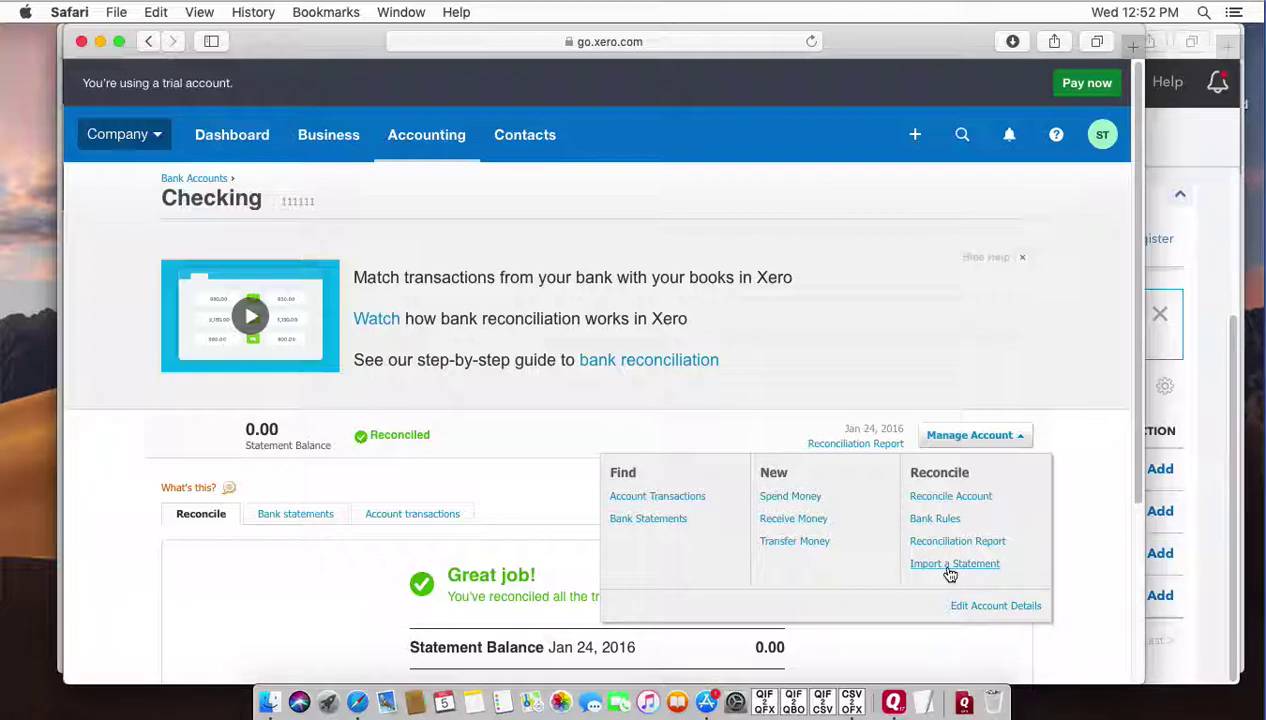
left_click(951, 566)
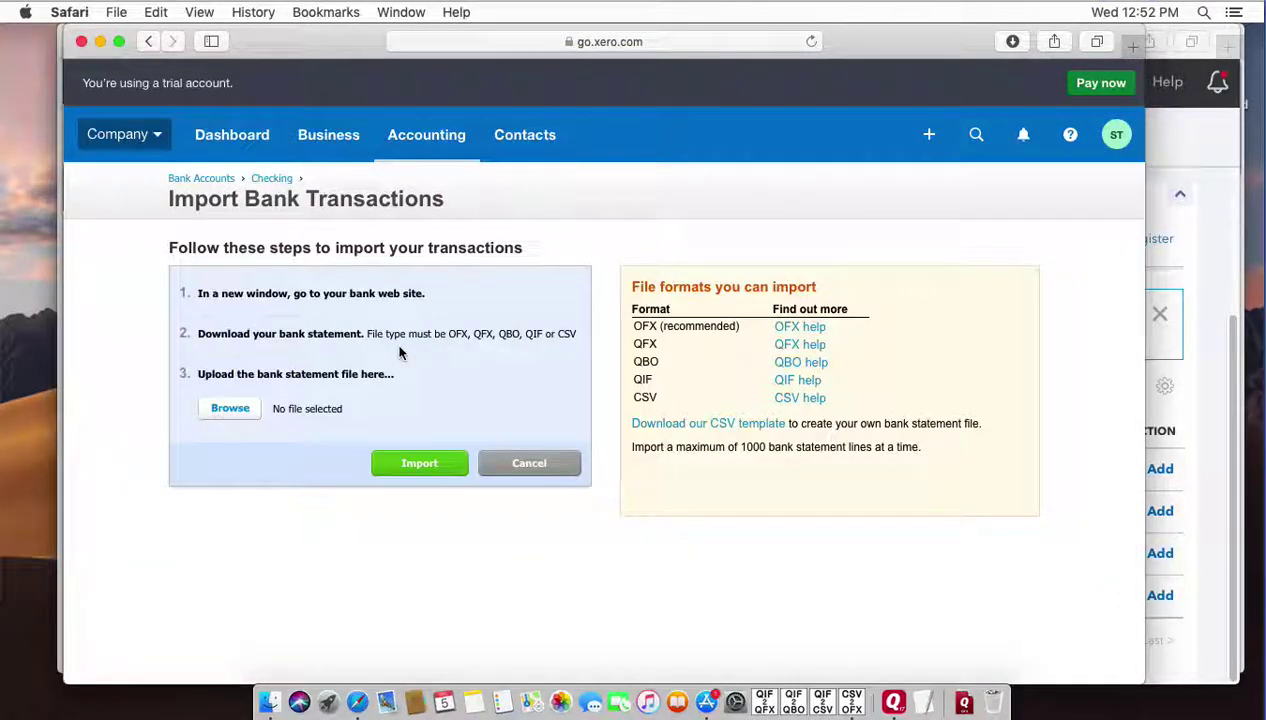
Step: Import sample.OFX from the Downloads folder into the Xero Checking account and review the imported statement lines
left_click(230, 409)
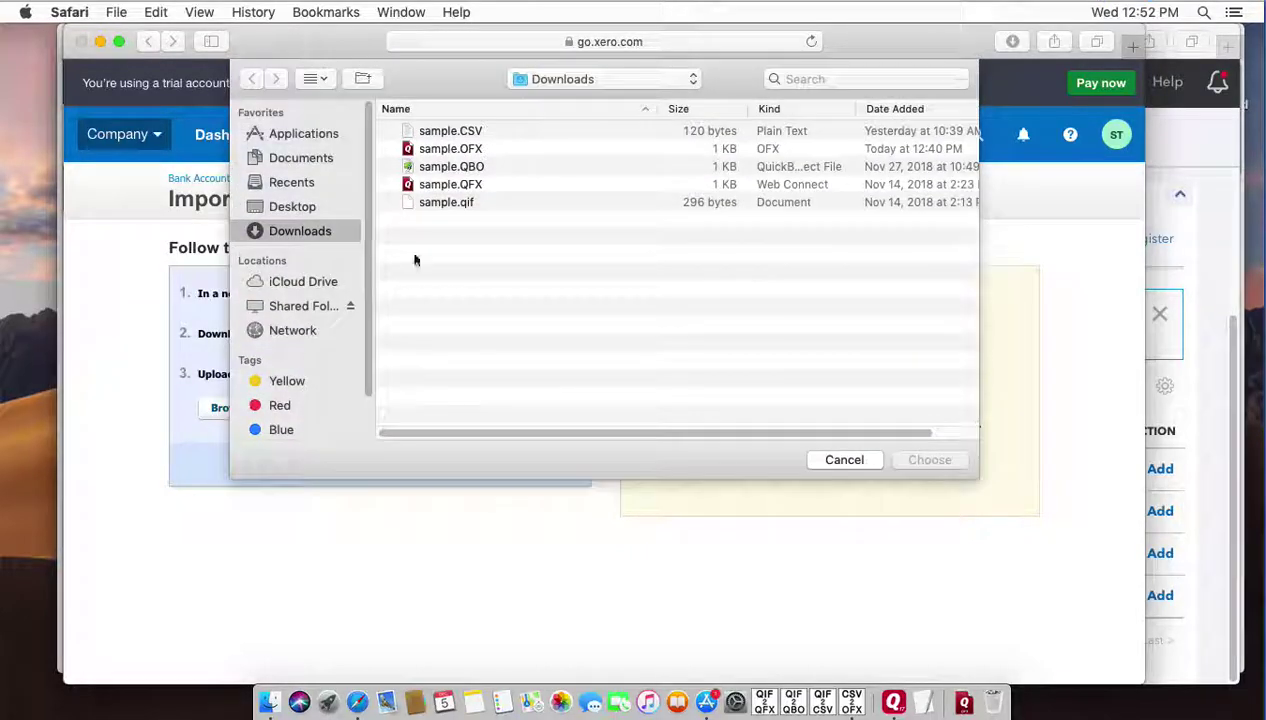
left_click(450, 149)
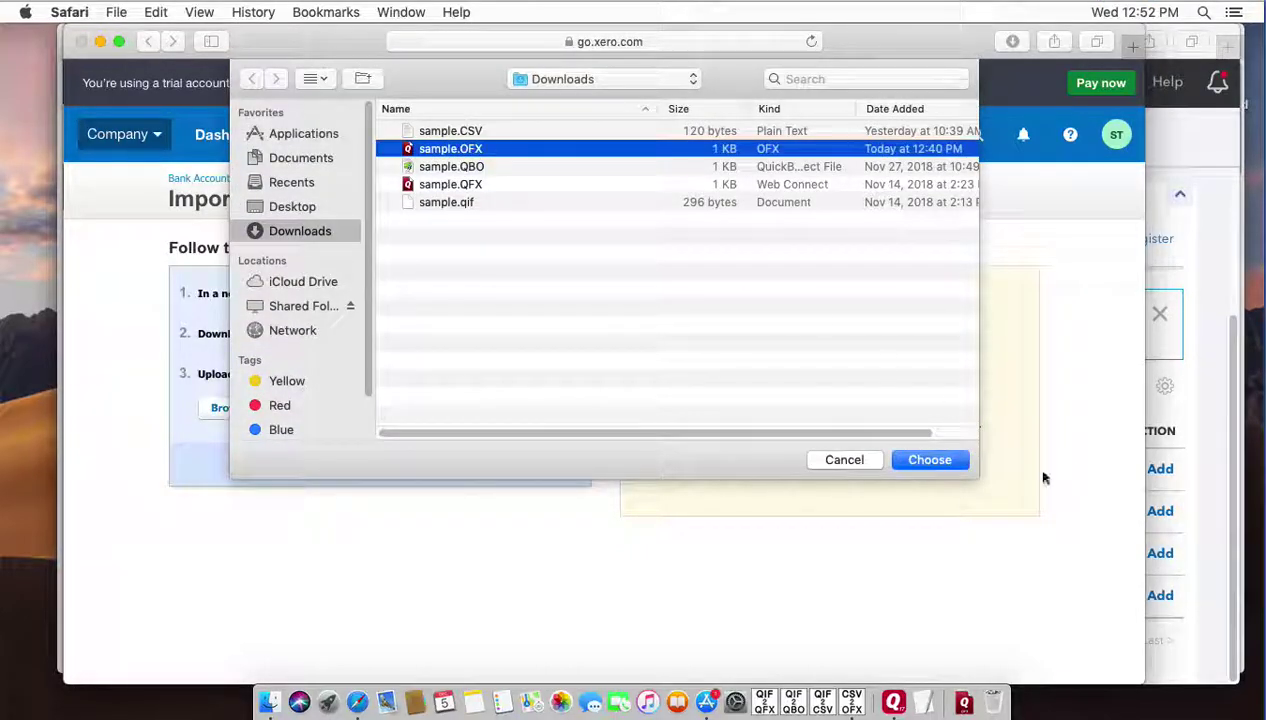
left_click(900, 456)
left_click(404, 466)
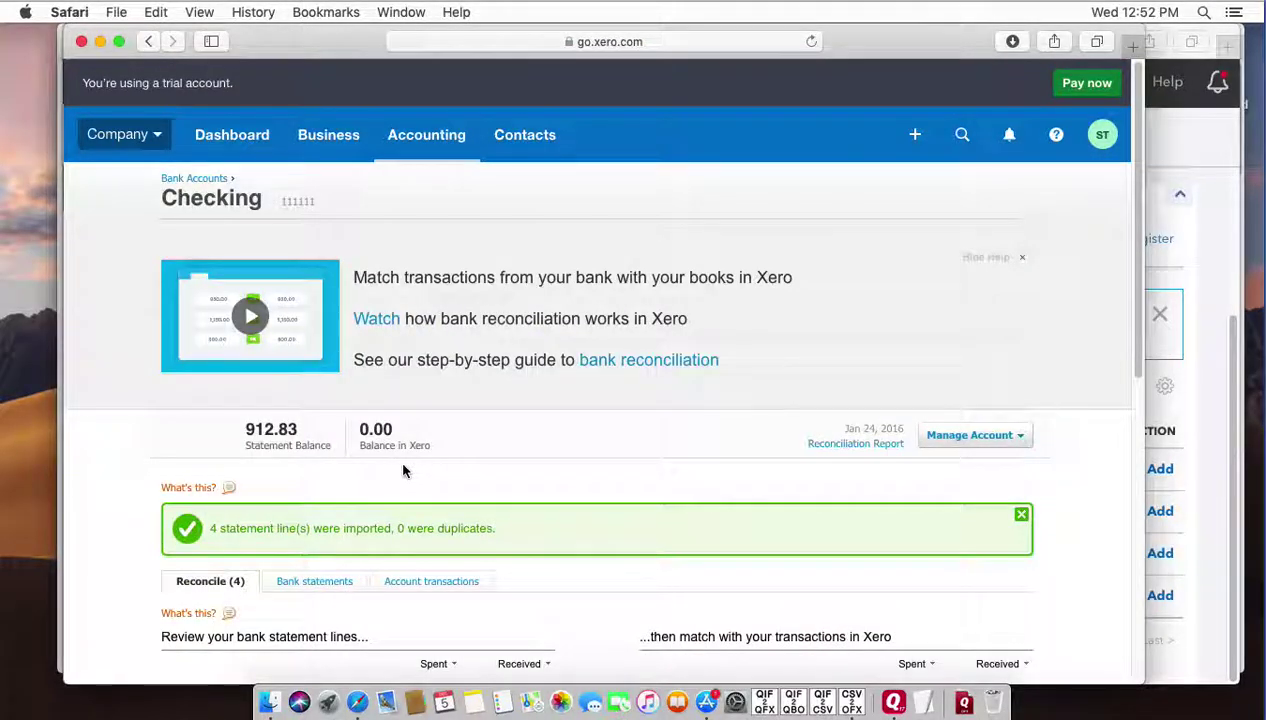
scroll(598, 422, "down", 10)
scroll(596, 421, "down", 5)
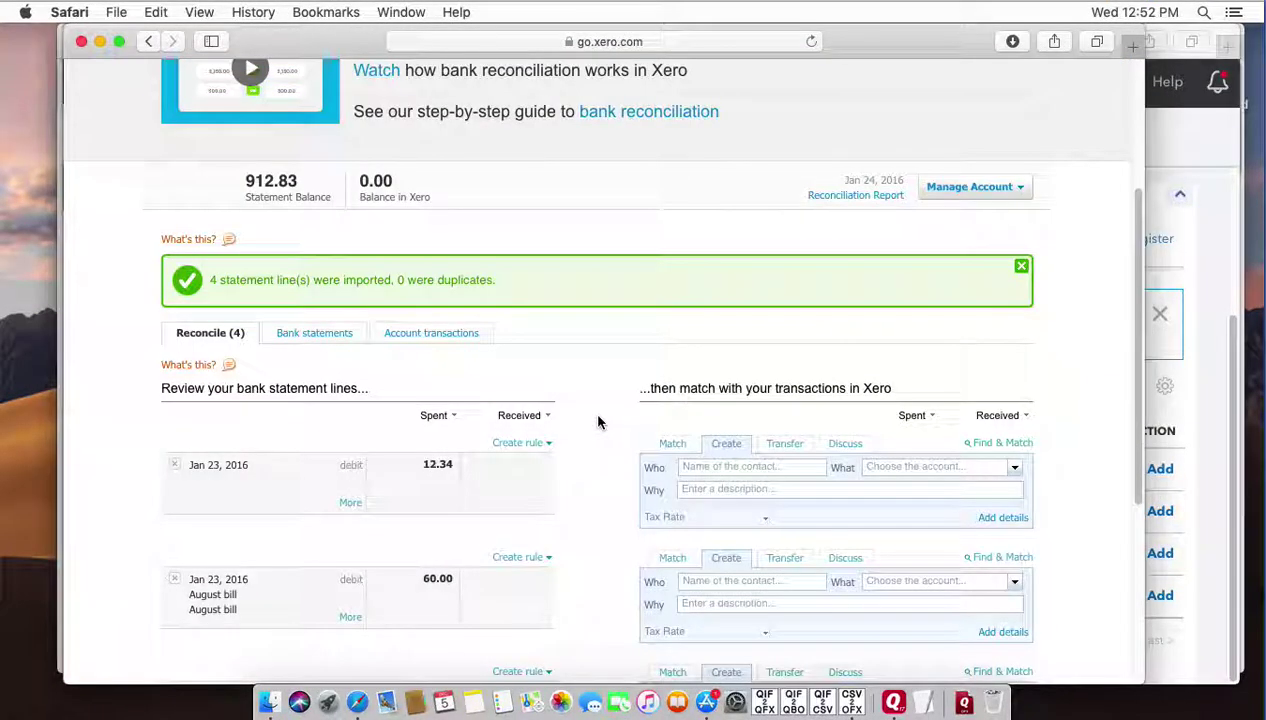